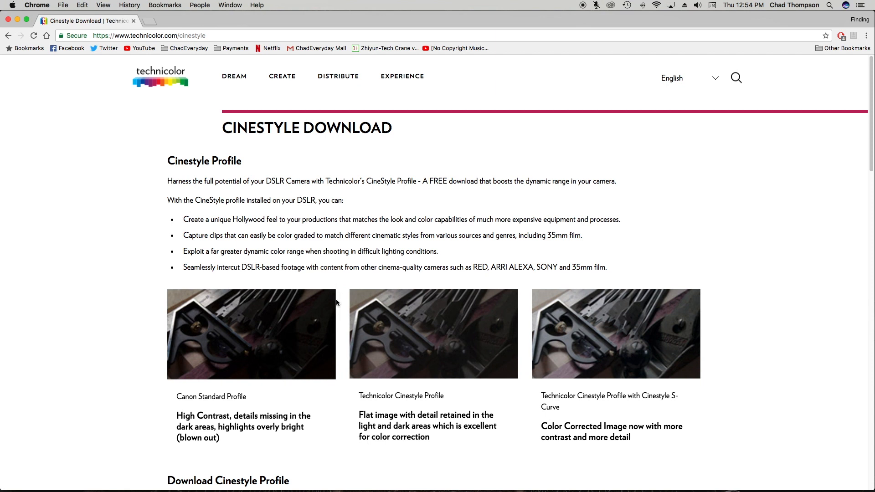
# - Scroll through the CineStyle page's camera settings and download form
pyautogui.scroll(-20, 361, 273)
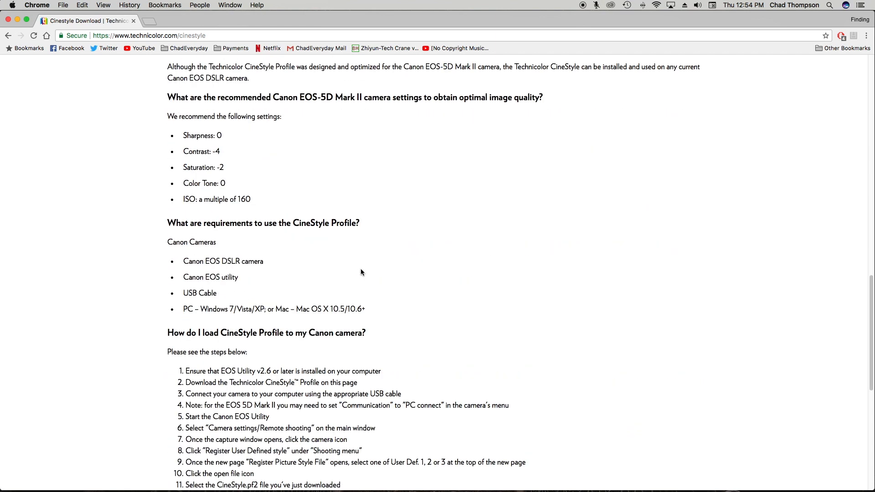
pyautogui.scroll(-3, 361, 268)
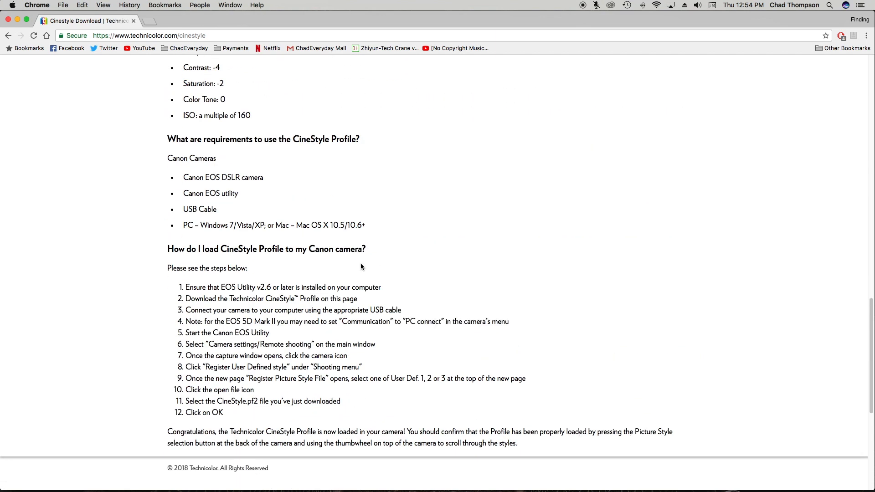
pyautogui.scroll(20, 392, 251)
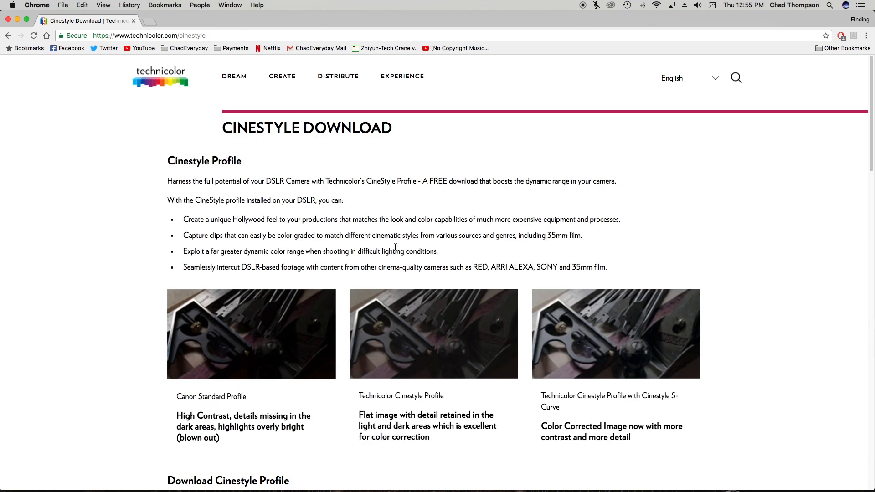
pyautogui.scroll(-7, 391, 194)
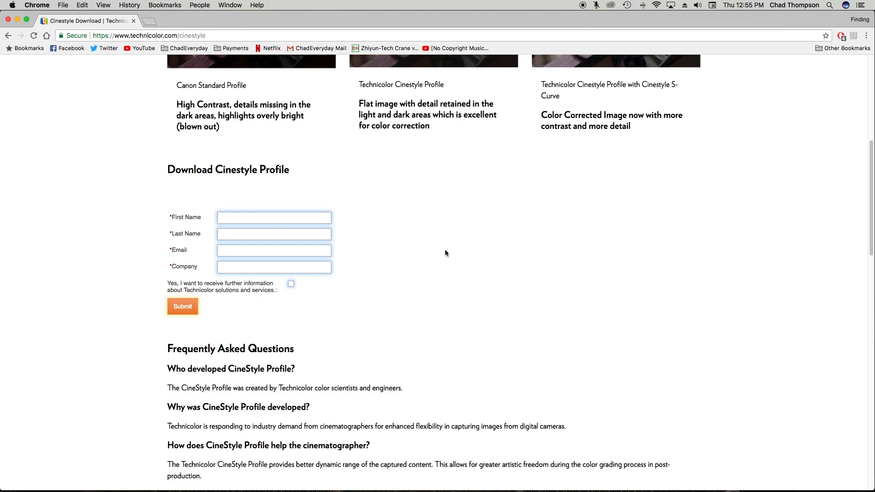
pyautogui.scroll(7, 444, 253)
pyautogui.scroll(-1, 403, 206)
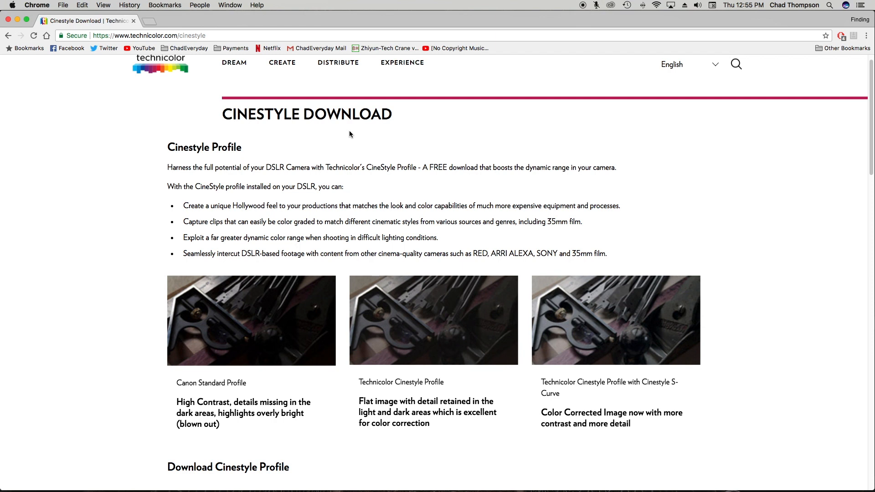
# - Highlight and clear some page text, then jump to an early point in Final Cut Pro's MVI_3917 timeline
pyautogui.moveTo(184, 222); pyautogui.dragTo(457, 220)
pyautogui.click(456, 220)
pyautogui.scroll(1, 442, 207)
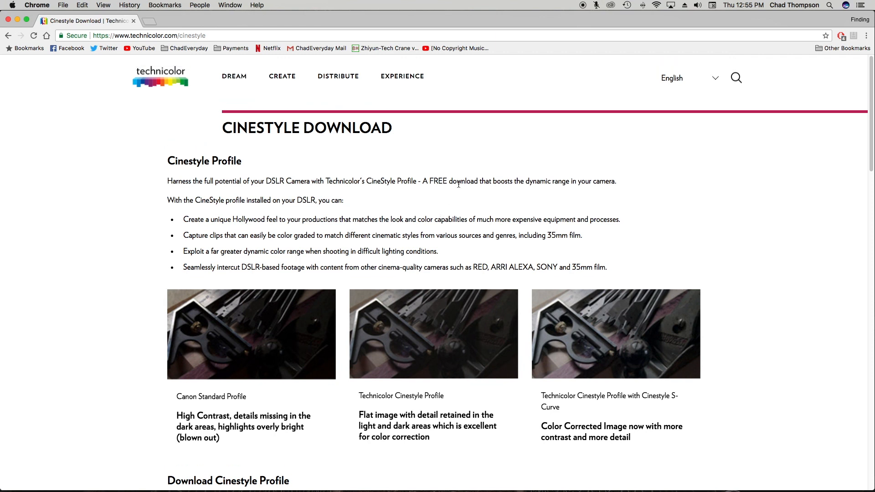
pyautogui.moveTo(416, 181); pyautogui.dragTo(717, 167)
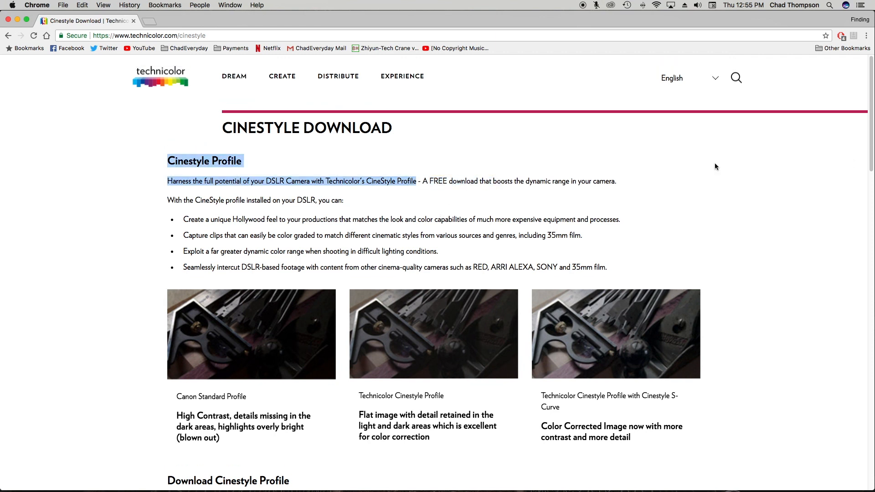
pyautogui.click(568, 180)
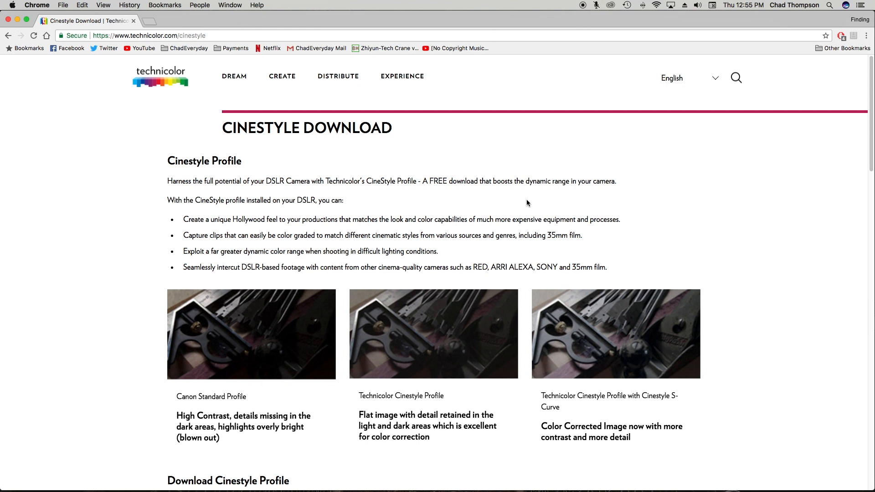
pyautogui.scroll(-5, 527, 202)
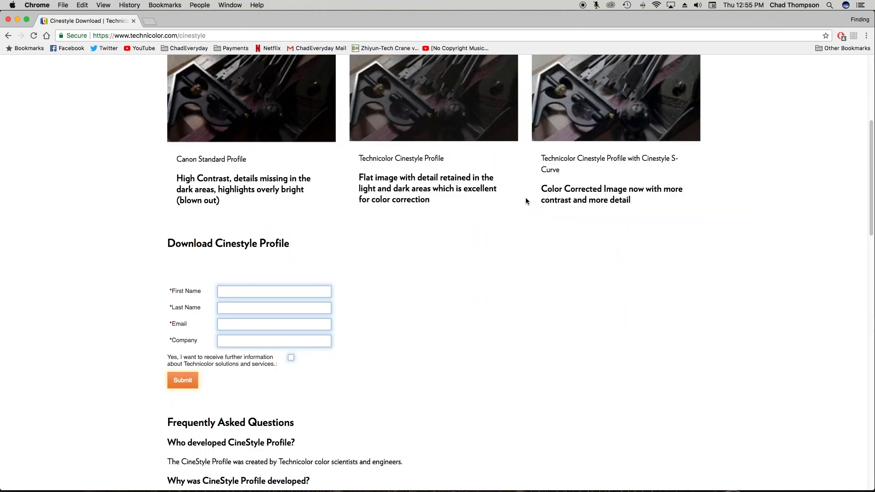
pyautogui.scroll(5, 521, 209)
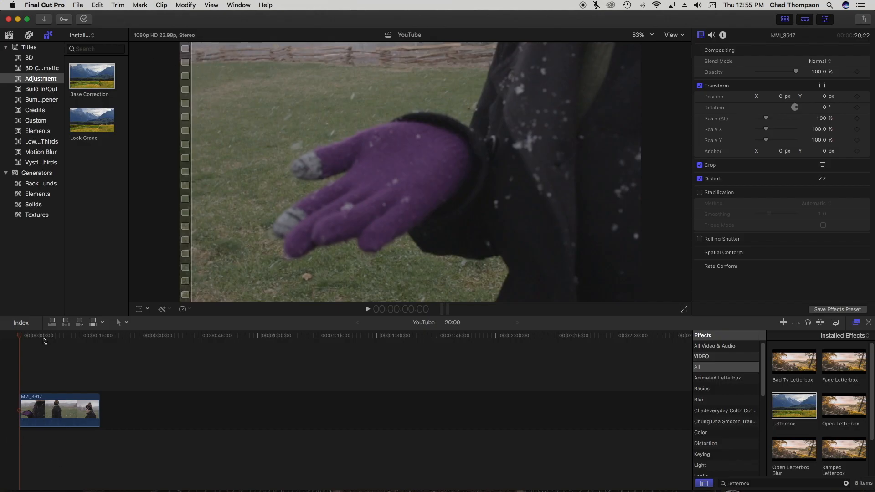
pyautogui.click(37, 336)
# - Scrub and play the snowy MVI_3917 clip, then lay Base Correction above it at full length
pyautogui.moveTo(37, 336); pyautogui.dragTo(63, 336)
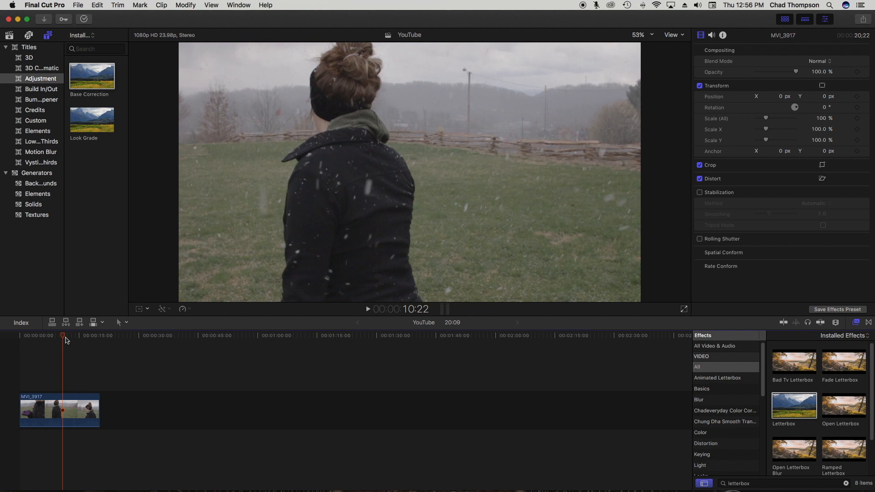
pyautogui.moveTo(66, 340); pyautogui.dragTo(44, 336)
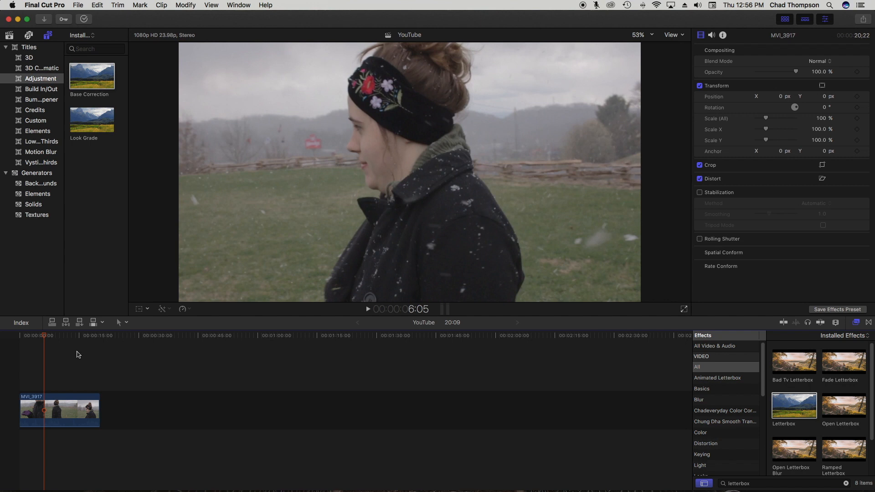
pyautogui.moveTo(46, 337)
pyautogui.mouseDown()
pyautogui.moveTo(18, 335)
pyautogui.moveTo(35, 342)
pyautogui.mouseUp()
pyautogui.press('space')
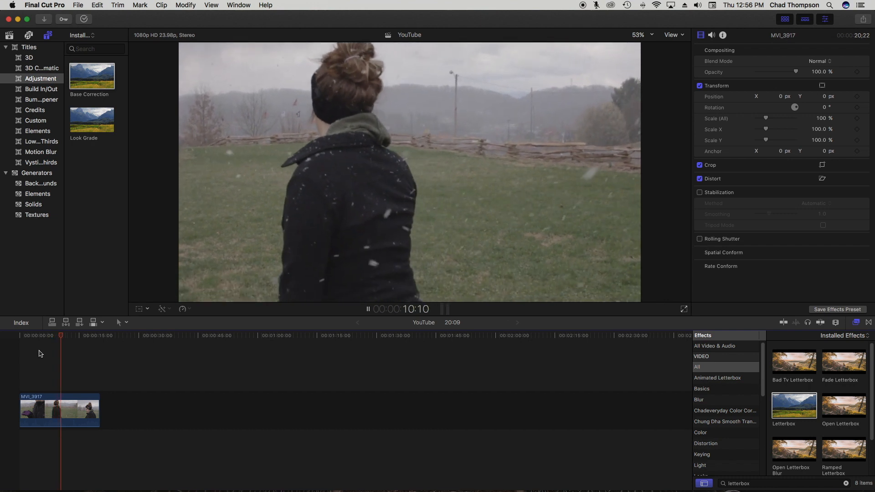
pyautogui.press('space')
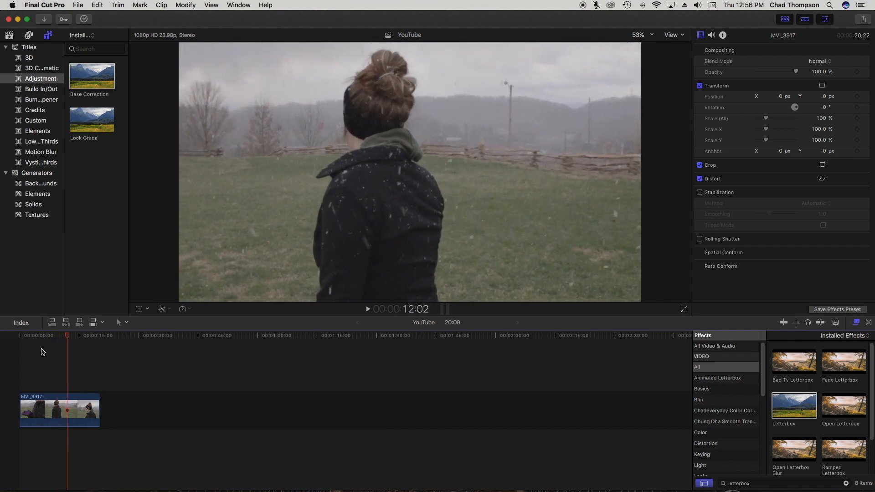
pyautogui.press('Home')
pyautogui.moveTo(84, 76); pyautogui.dragTo(100, 386)
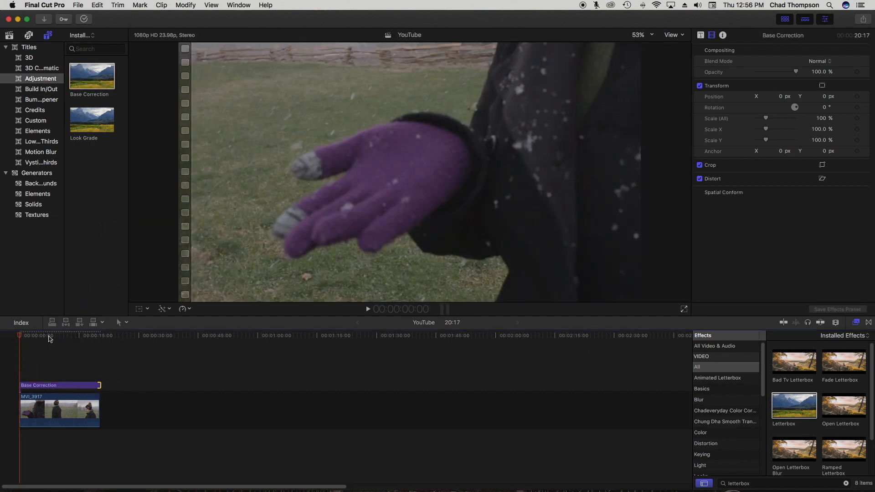
# - Apply Color Correction to the Base Correction layer and bring up its Color Board Exposure board
pyautogui.click(48, 335)
pyautogui.click(55, 385)
pyautogui.click(846, 483)
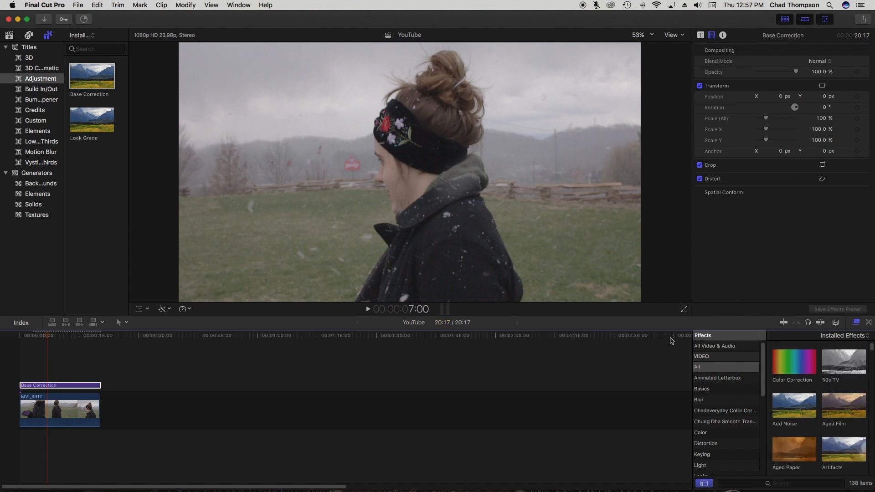
pyautogui.moveTo(787, 365); pyautogui.dragTo(53, 385)
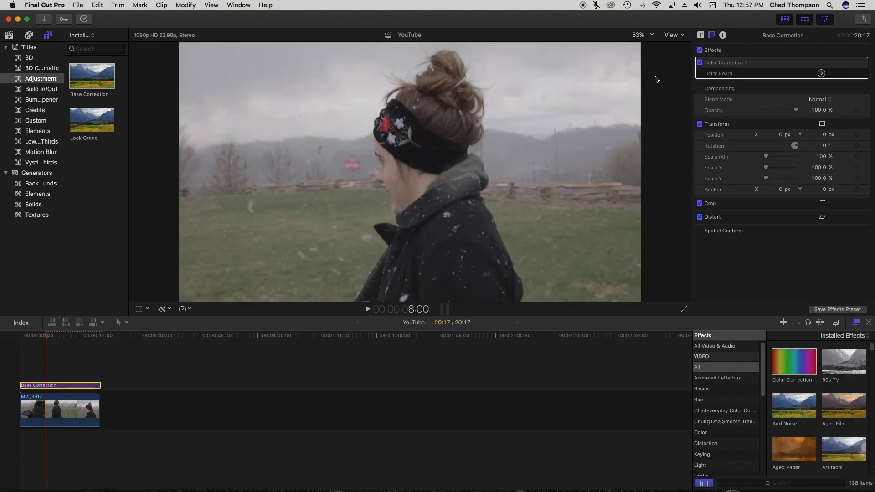
pyautogui.click(822, 73)
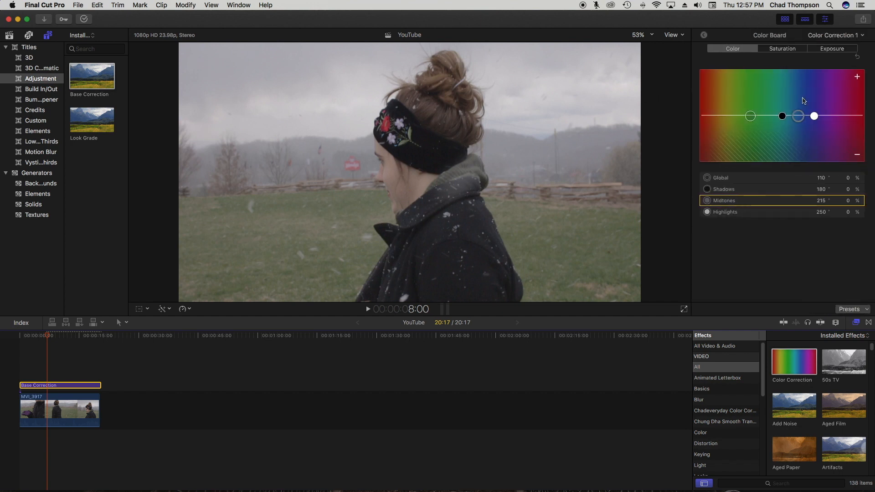
pyautogui.click(842, 49)
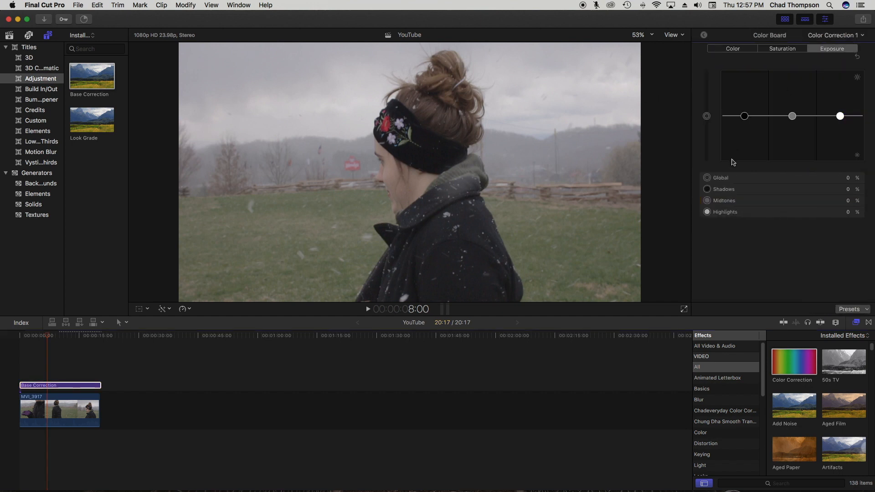
pyautogui.click(671, 36)
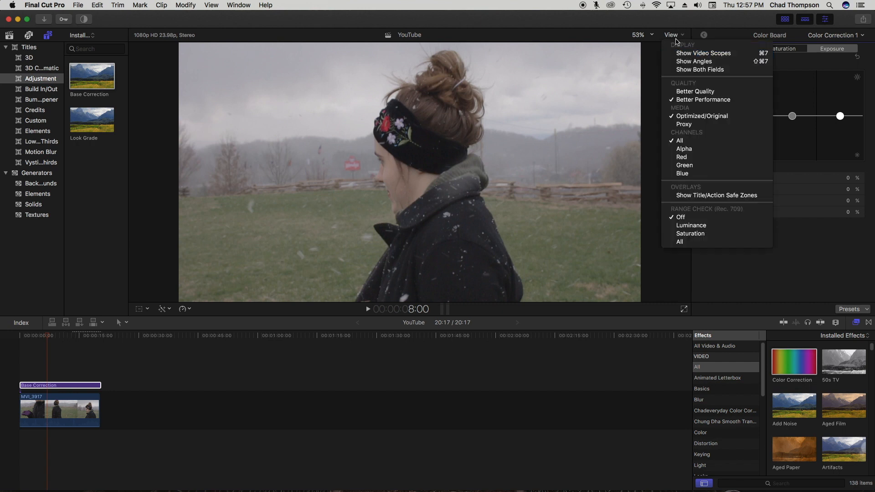
# - Show the video scopes and pull Base Correction's Shadows exposure down to -8%
pyautogui.click(674, 36)
pyautogui.click(674, 37)
pyautogui.click(691, 55)
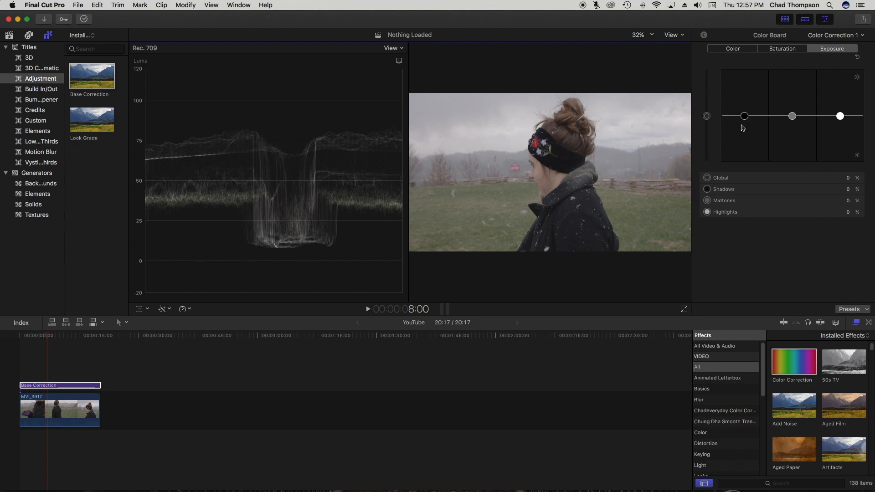
pyautogui.moveTo(744, 117); pyautogui.dragTo(744, 121)
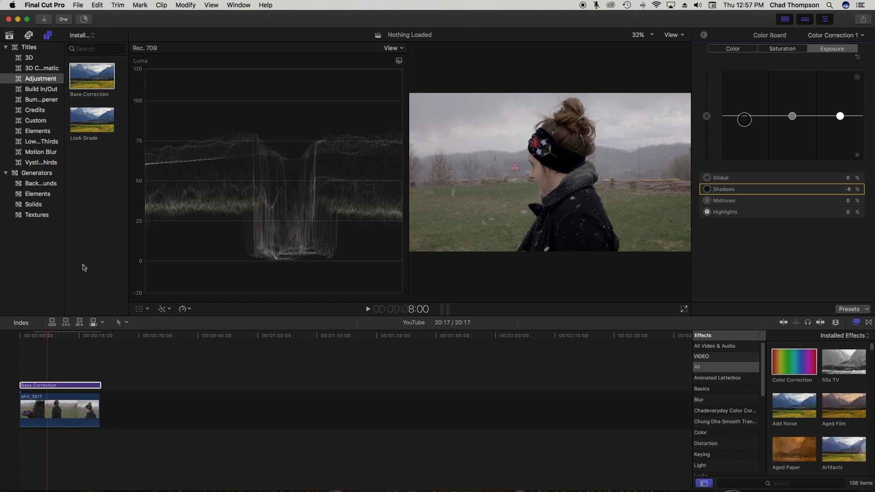
# - Settle exposure at Shadows -10%, Highlights 15% and Midtones 3% while watching the luma waveform
pyautogui.moveTo(742, 120); pyautogui.dragTo(744, 126)
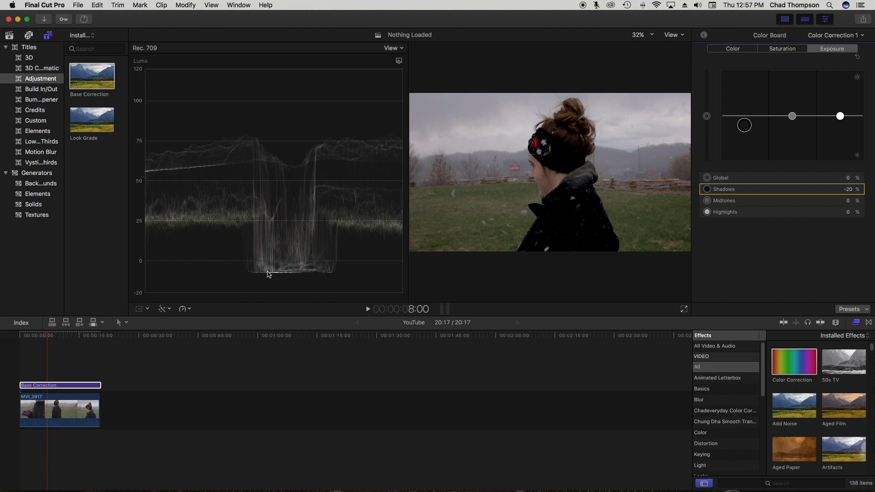
pyautogui.moveTo(744, 126); pyautogui.dragTo(745, 120)
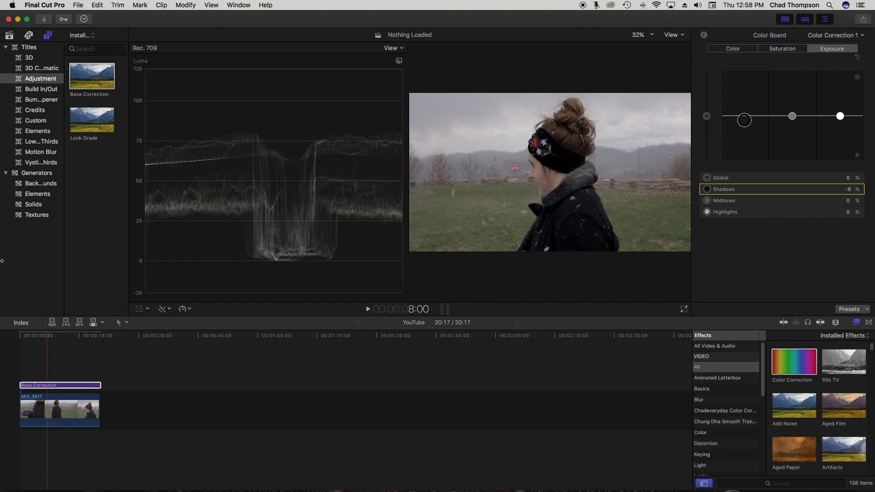
pyautogui.moveTo(840, 116); pyautogui.dragTo(841, 110)
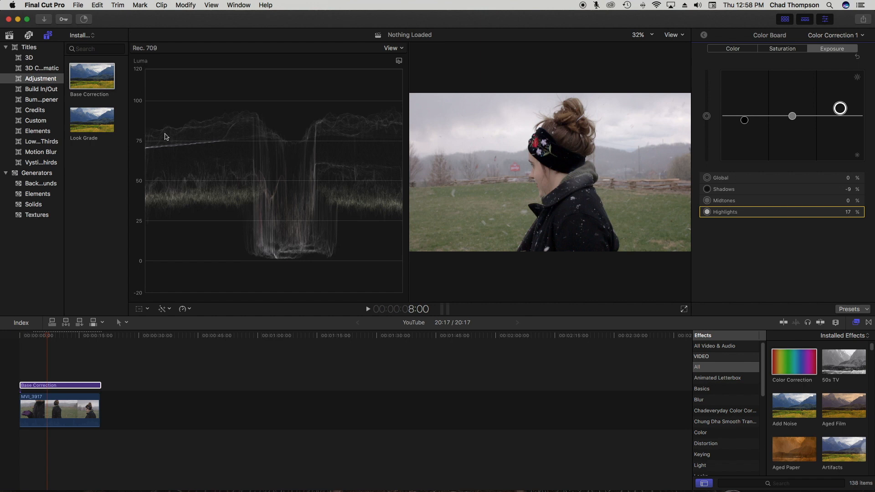
pyautogui.moveTo(838, 108); pyautogui.dragTo(839, 88)
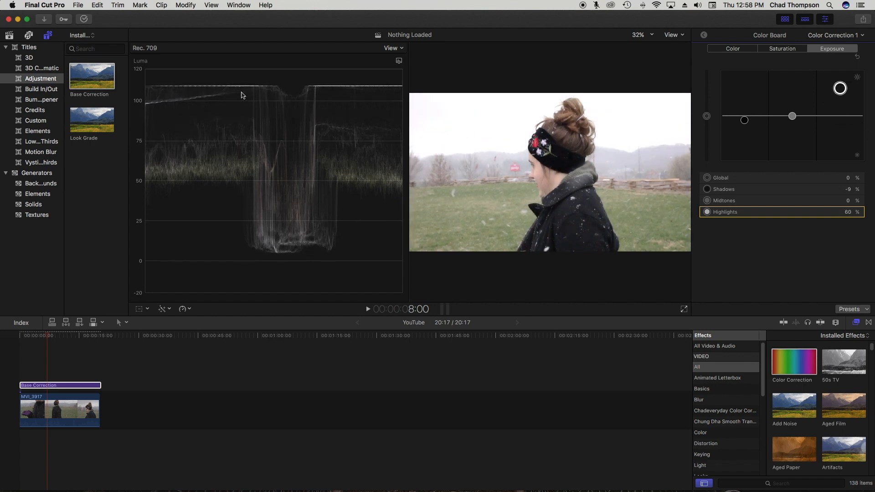
pyautogui.moveTo(840, 88); pyautogui.dragTo(840, 105)
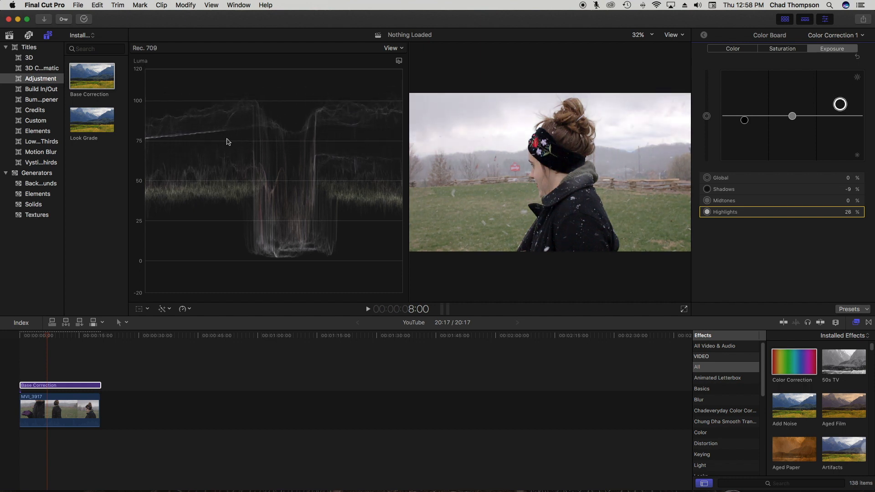
pyautogui.moveTo(840, 105); pyautogui.dragTo(840, 109)
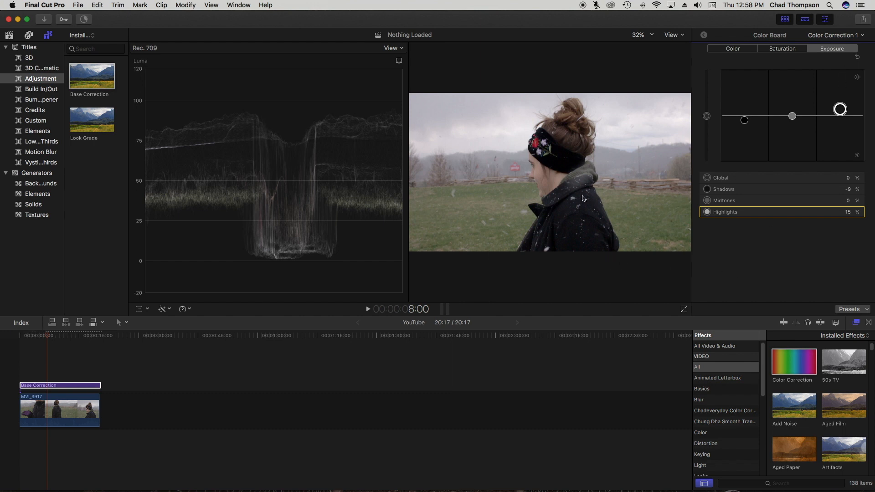
pyautogui.moveTo(792, 119); pyautogui.dragTo(746, 123)
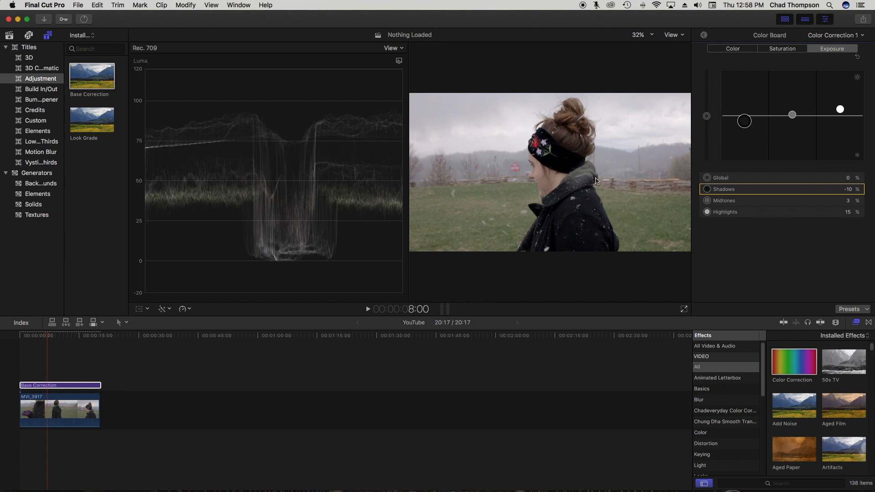
# - Hide the video scopes and nudge the Shadows exposure back up slightly
pyautogui.click(678, 37)
pyautogui.click(685, 53)
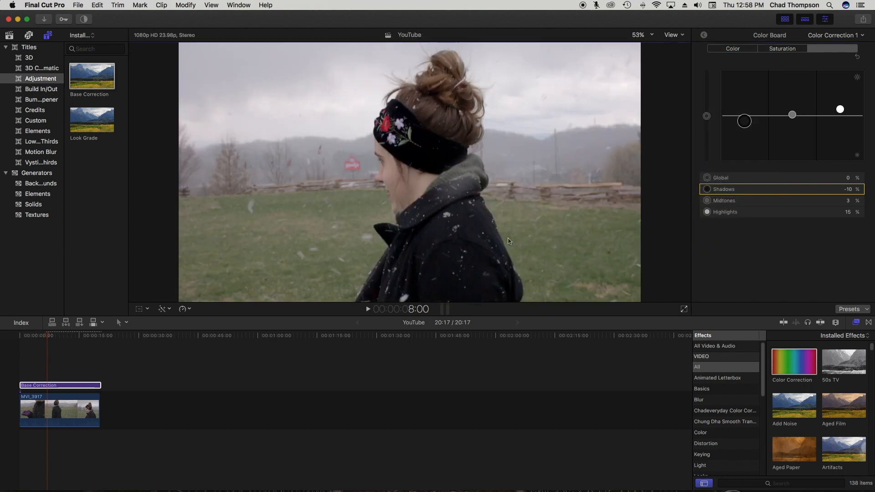
pyautogui.moveTo(848, 189); pyautogui.dragTo(849, 187)
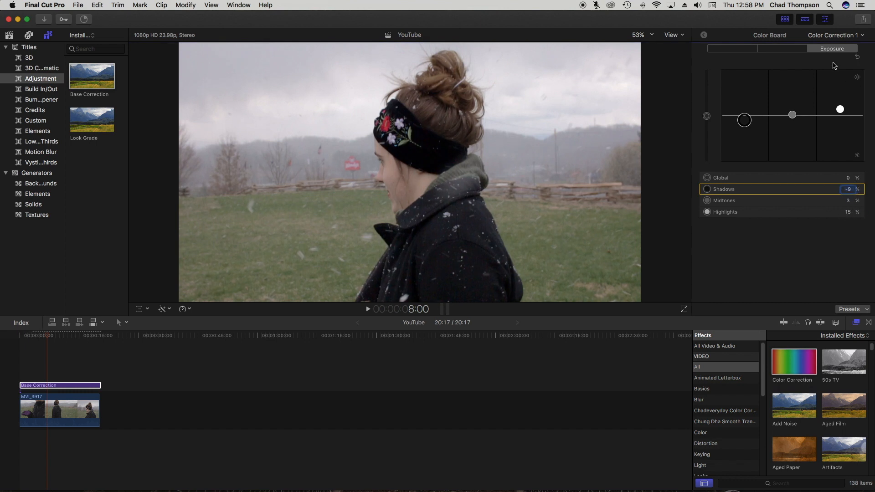
# - Set Color Board saturation to Shadows -9%, Midtones 3% and Highlights 15%
pyautogui.click(789, 49)
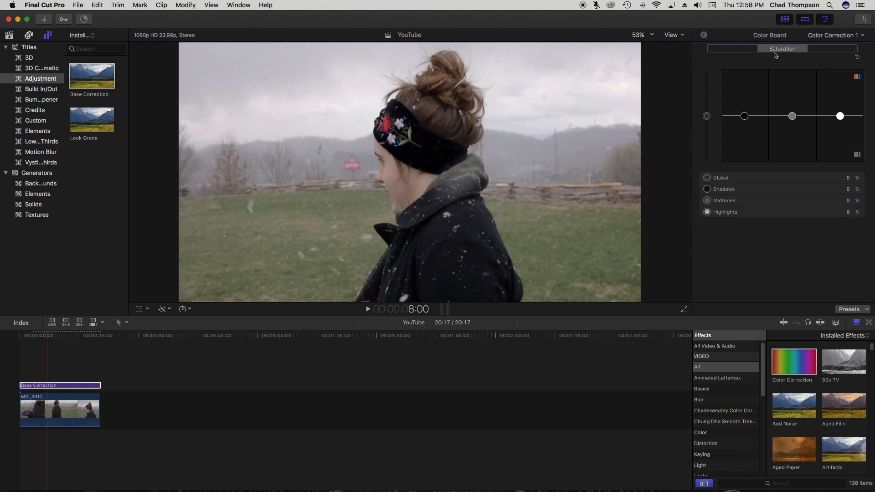
pyautogui.click(849, 191)
pyautogui.write('-9')
pyautogui.press('Return')
pyautogui.click(848, 202)
pyautogui.write('3')
pyautogui.press('Return')
pyautogui.click(849, 213)
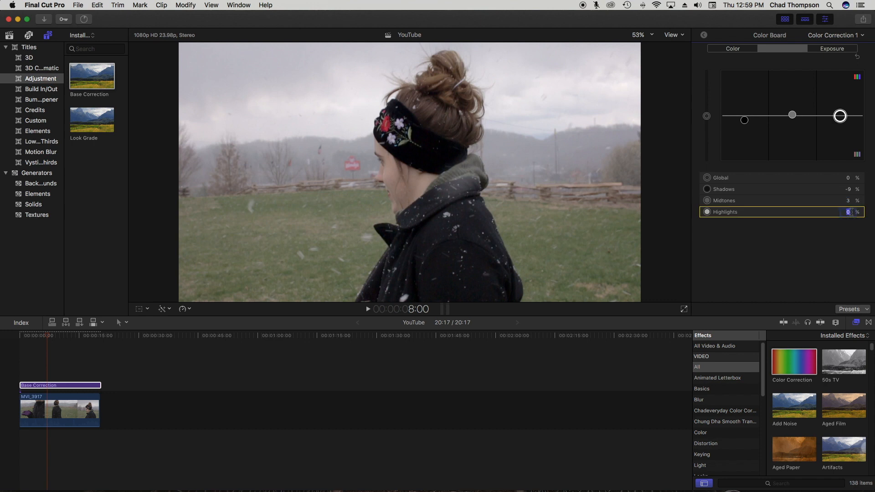
pyautogui.press('Return')
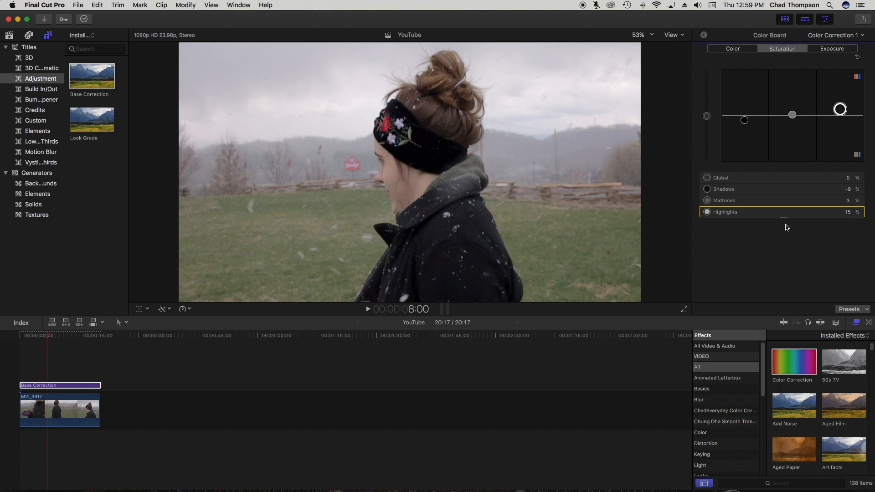
# - Raise Global saturation to 26%, tint Shadows blue (207°, 2%) and Highlights yellow (43°, 3%)
pyautogui.moveTo(707, 116); pyautogui.dragTo(707, 105)
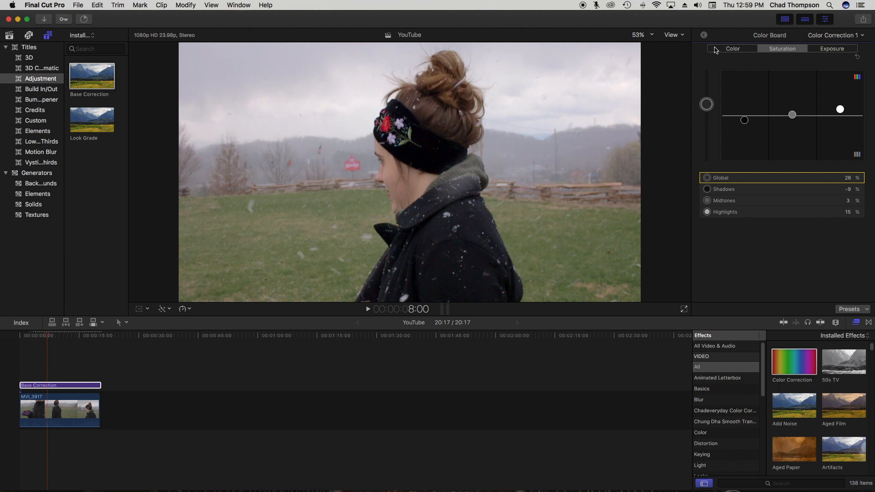
pyautogui.click(716, 49)
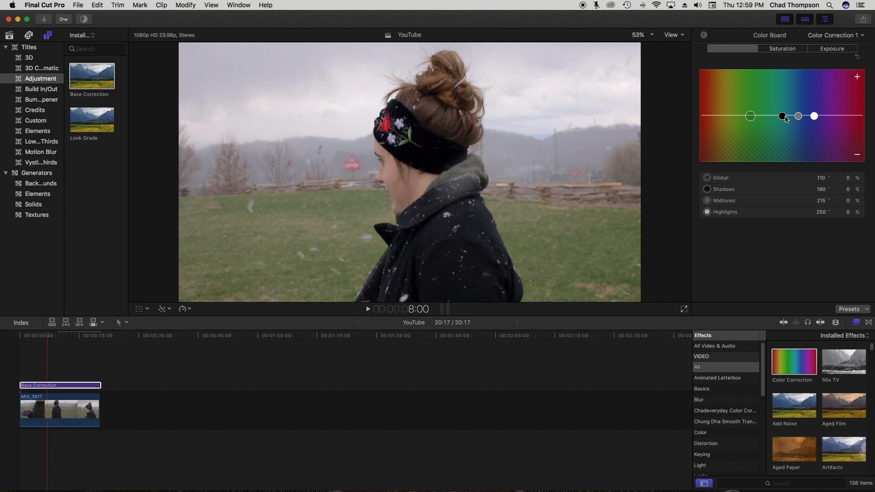
pyautogui.moveTo(782, 117); pyautogui.dragTo(796, 118)
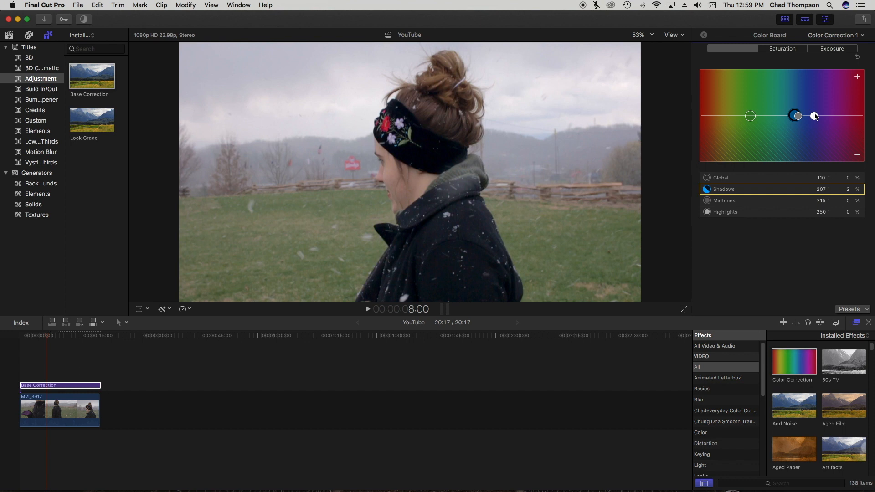
pyautogui.moveTo(814, 116); pyautogui.dragTo(730, 115)
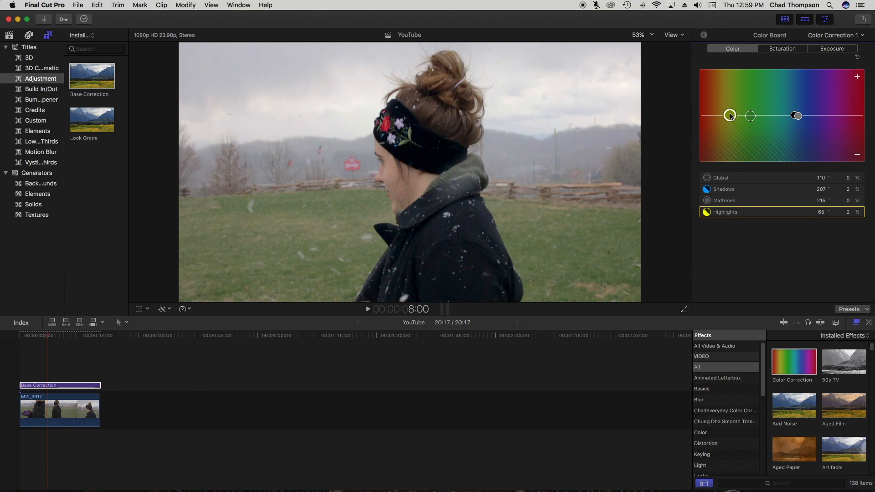
pyautogui.moveTo(729, 115); pyautogui.dragTo(721, 117)
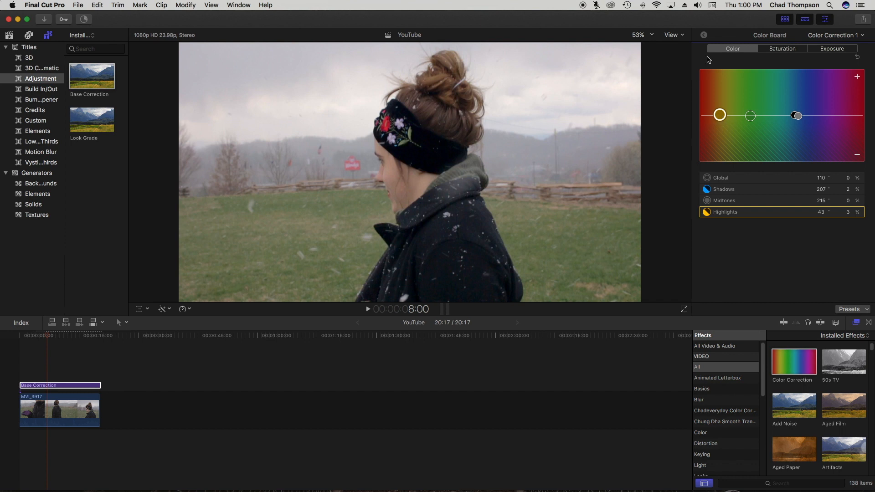
# - Back in the effects list, toggle Color Correction 1 repeatedly to compare graded and ungraded footage
pyautogui.click(704, 35)
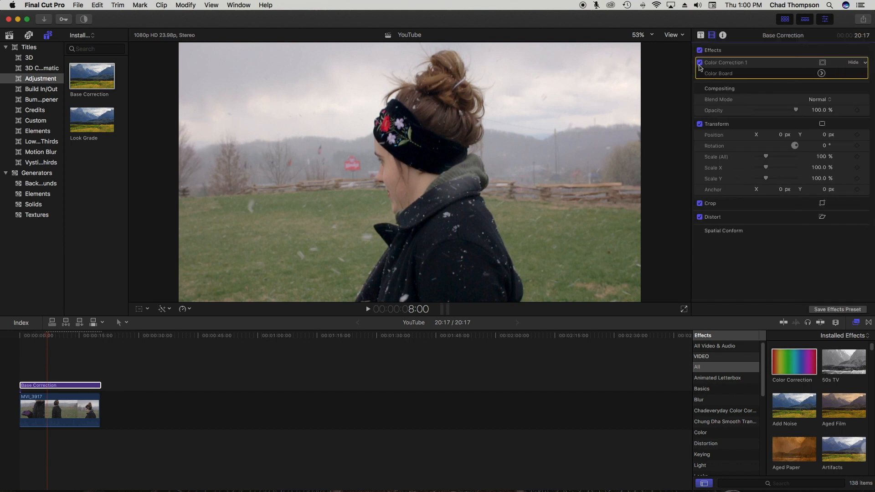
pyautogui.click(700, 62)
pyautogui.click(700, 63)
pyautogui.click(700, 62)
pyautogui.click(700, 62)
pyautogui.click(700, 63)
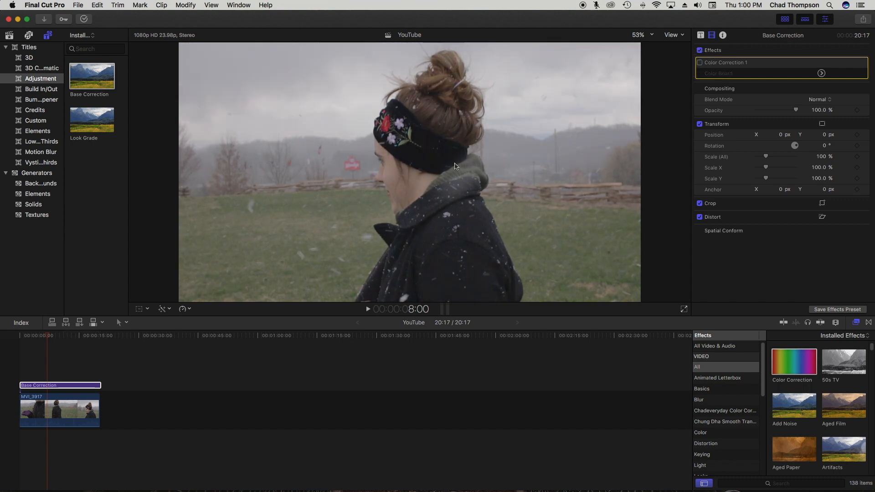
pyautogui.click(700, 62)
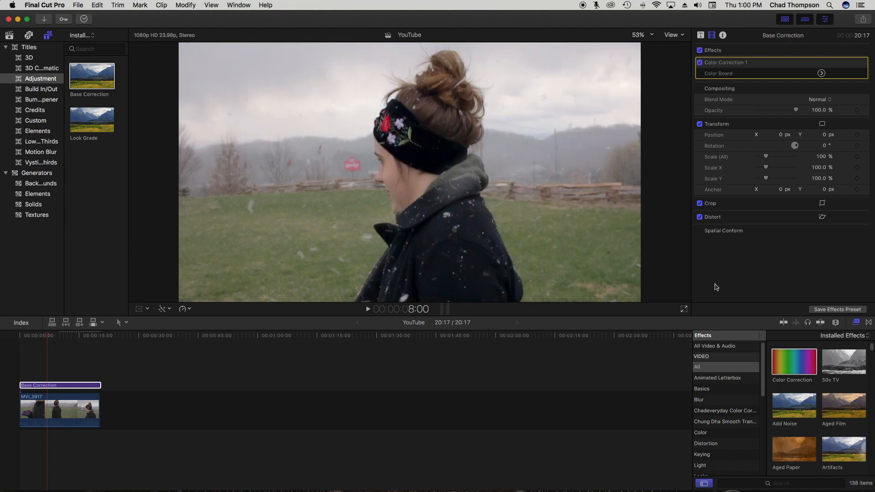
# - Play the corrected clip from the start and place Look Grade above Base Correction
pyautogui.moveTo(45, 335); pyautogui.dragTo(3, 342)
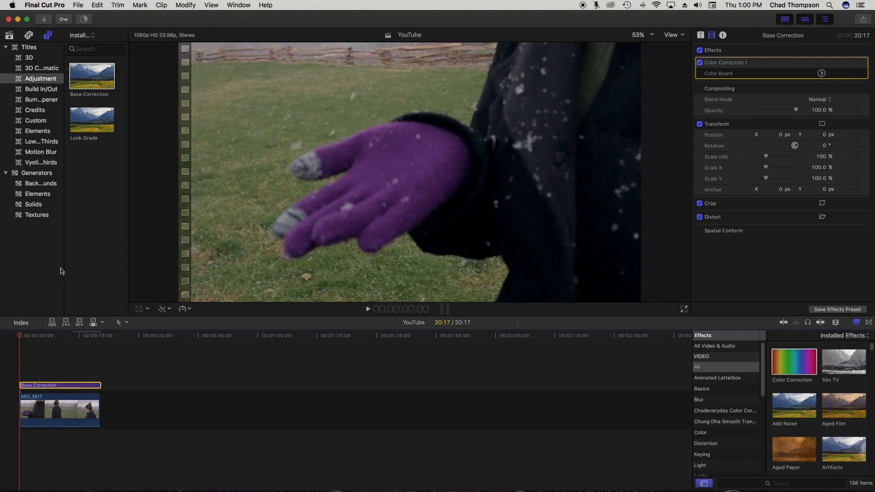
pyautogui.press('space')
pyautogui.press('space')
pyautogui.click(93, 120)
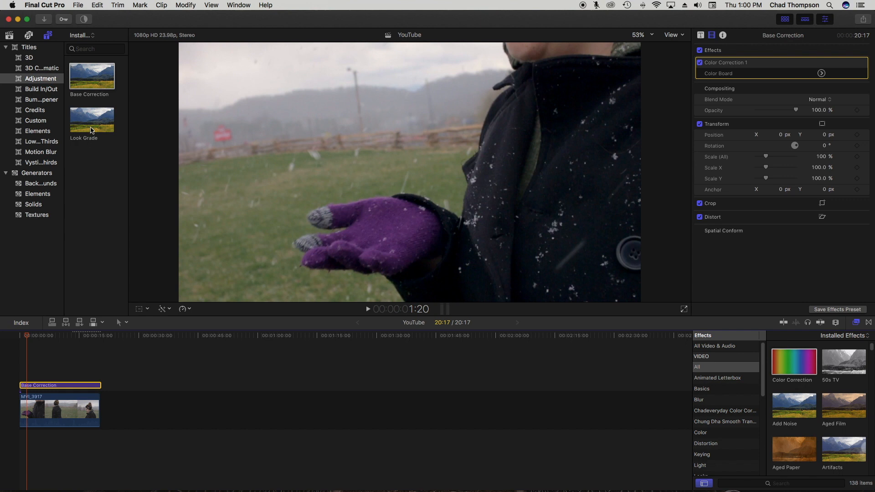
pyautogui.moveTo(94, 120); pyautogui.dragTo(98, 374)
# - Select the Look Grade layer and show the Pixel Film Studios effects category
pyautogui.moveTo(26, 336); pyautogui.dragTo(32, 335)
pyautogui.click(47, 374)
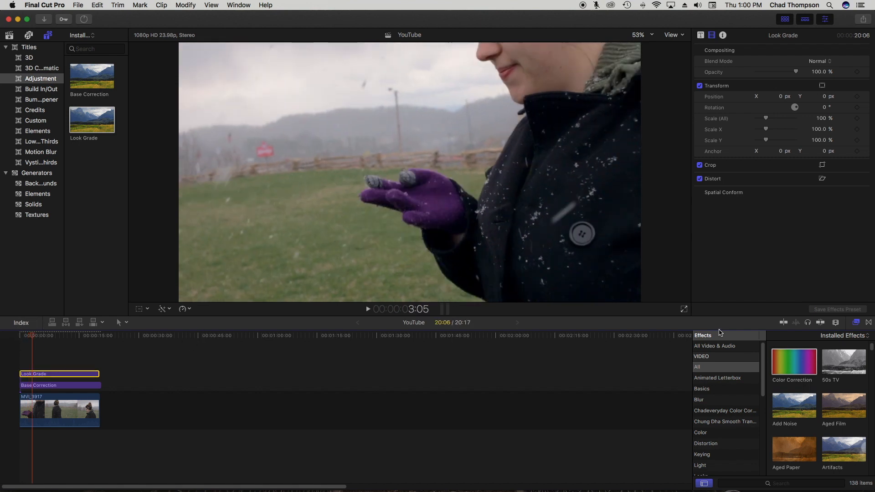
pyautogui.scroll(-3, 742, 419)
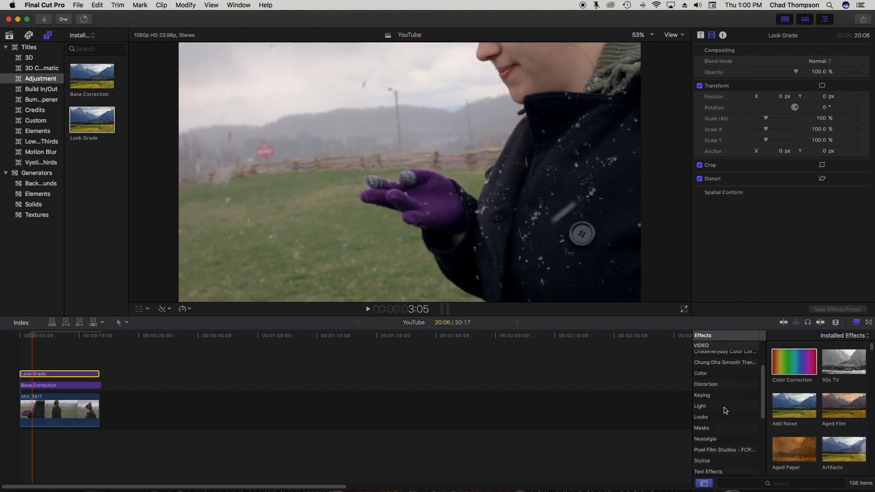
pyautogui.scroll(-2, 722, 413)
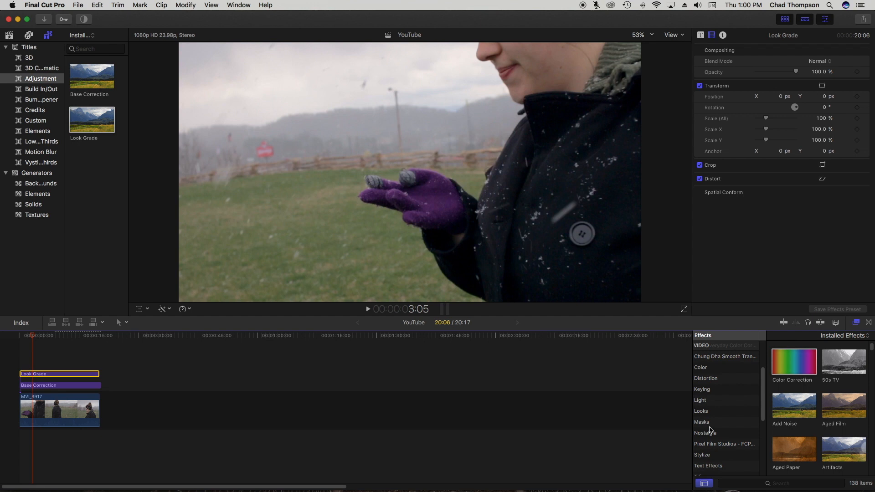
pyautogui.click(714, 444)
# - Apply FCPX LUT Loader to Look Grade and load the CineLUT.CUBE external LUT
pyautogui.moveTo(795, 373); pyautogui.dragTo(75, 372)
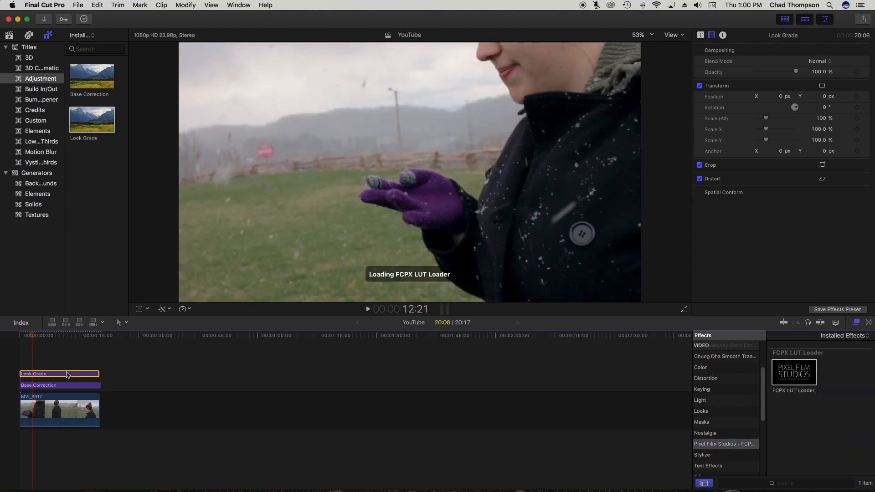
pyautogui.click(43, 336)
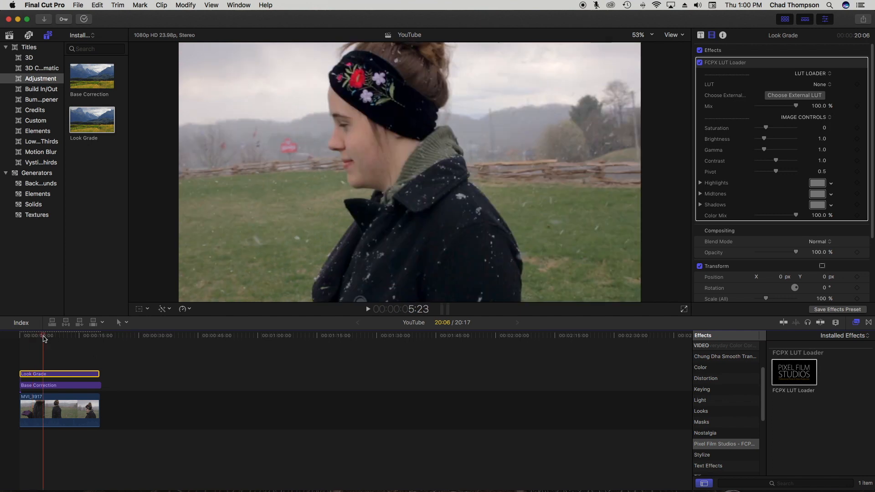
pyautogui.moveTo(40, 340); pyautogui.dragTo(59, 336)
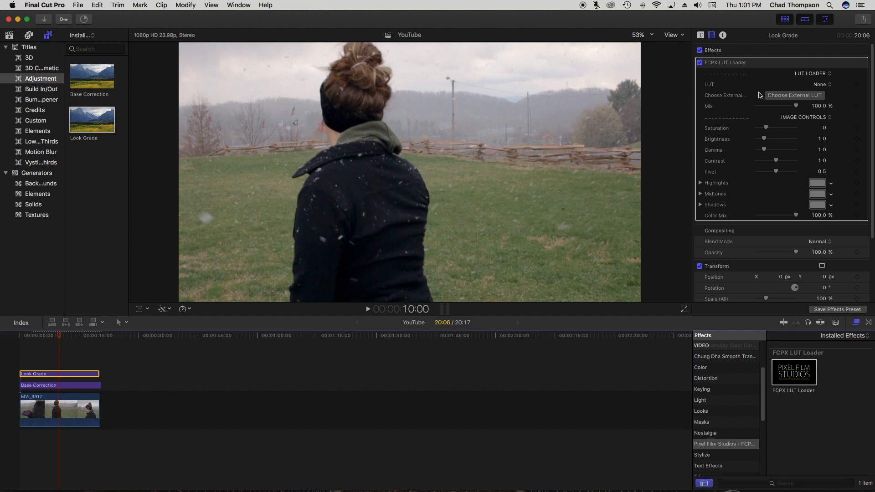
pyautogui.click(783, 94)
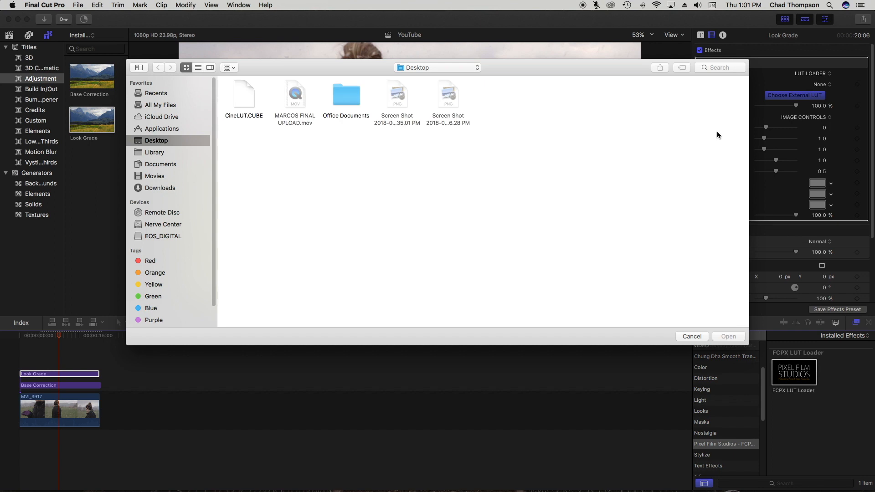
pyautogui.click(242, 94)
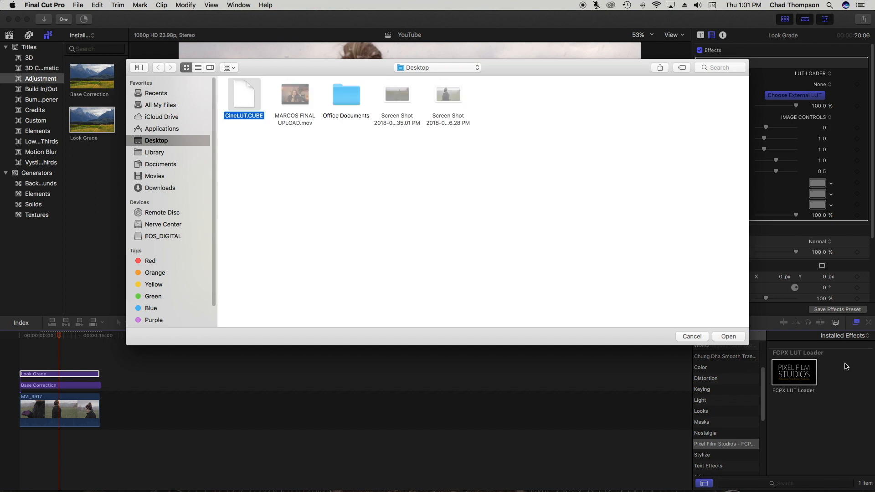
pyautogui.click(728, 336)
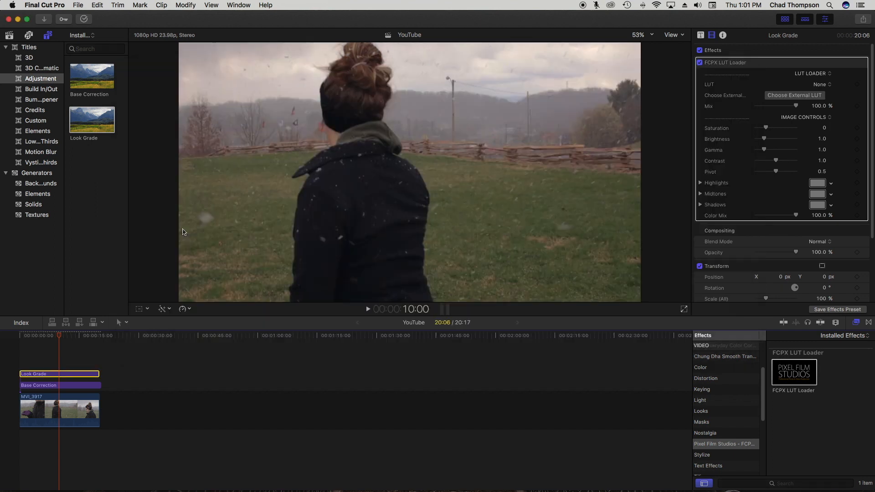
# - Toggle the LUT Loader off and on to compare, then play the clip with the look
pyautogui.click(699, 63)
pyautogui.click(700, 63)
pyautogui.press('space')
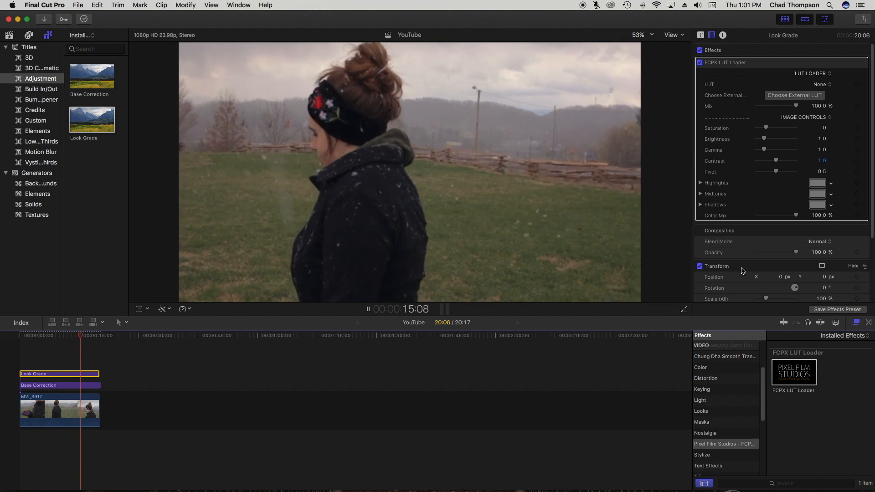
pyautogui.press('space')
# - Replay from the start, then stack a second Base Correction layer above Look Grade, spanning the whole clip
pyautogui.moveTo(53, 340); pyautogui.dragTo(5, 342)
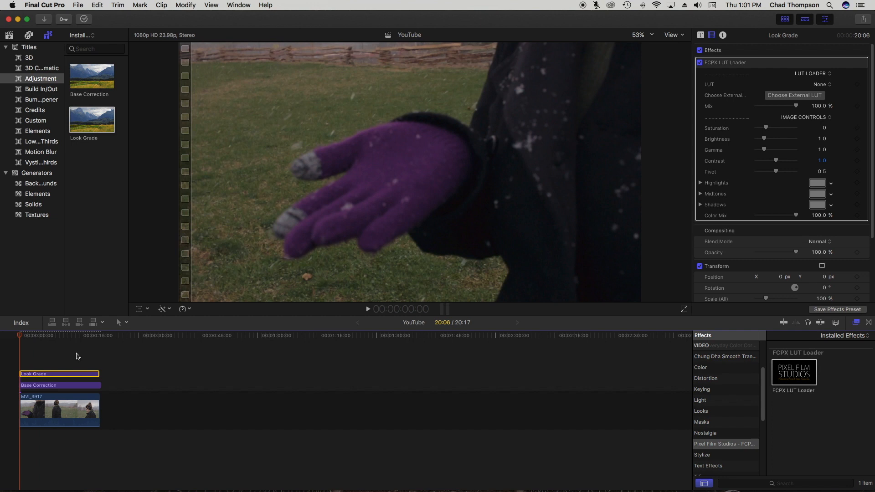
pyautogui.press('space')
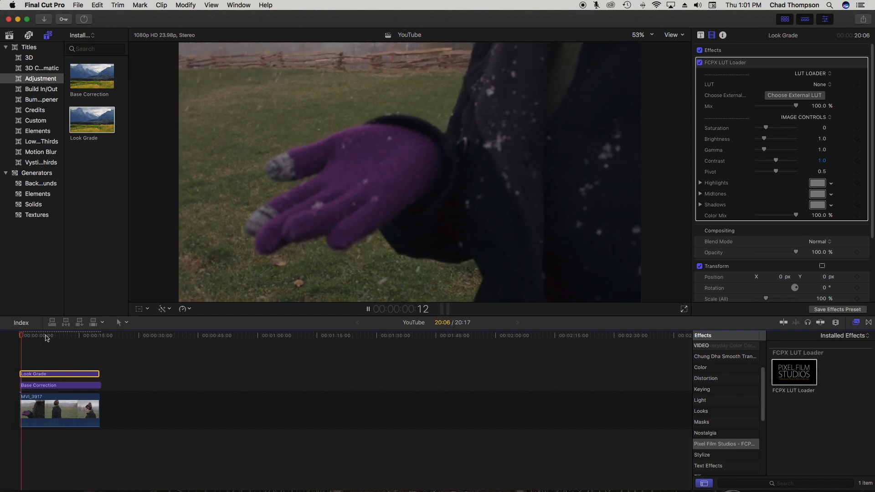
pyautogui.moveTo(85, 84); pyautogui.dragTo(4, 364)
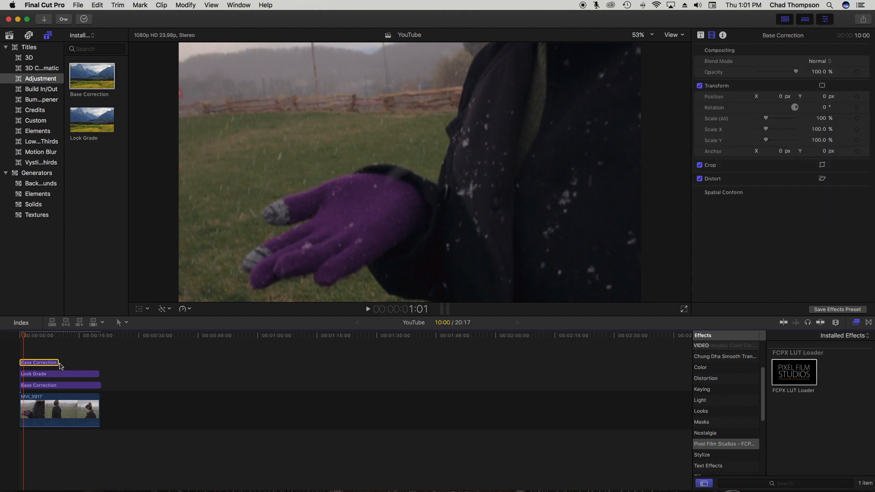
pyautogui.moveTo(59, 363); pyautogui.dragTo(101, 365)
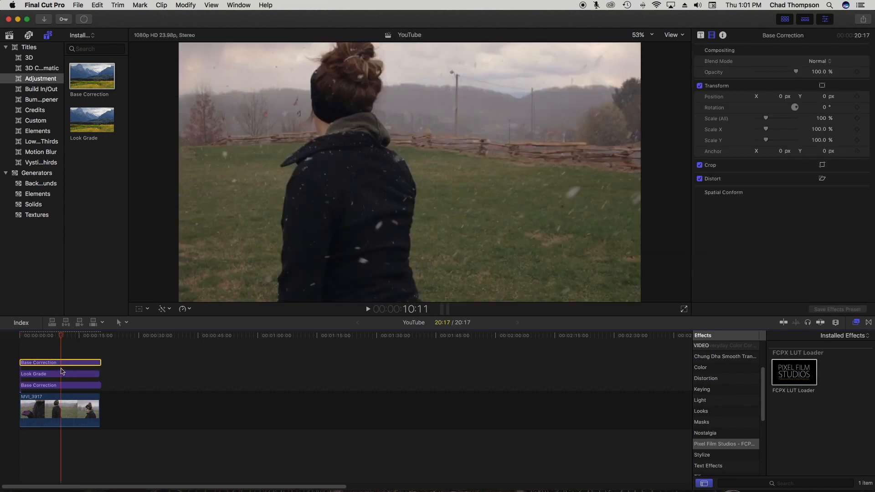
pyautogui.scroll(5, 725, 396)
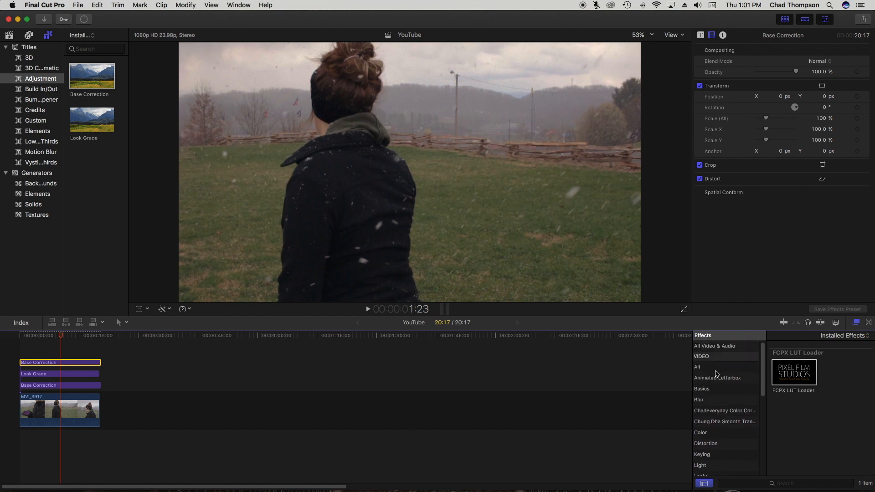
# - Apply the Letterbox effect to the top adjustment layer with a 2.35:1 aspect ratio
pyautogui.click(711, 367)
pyautogui.click(800, 479)
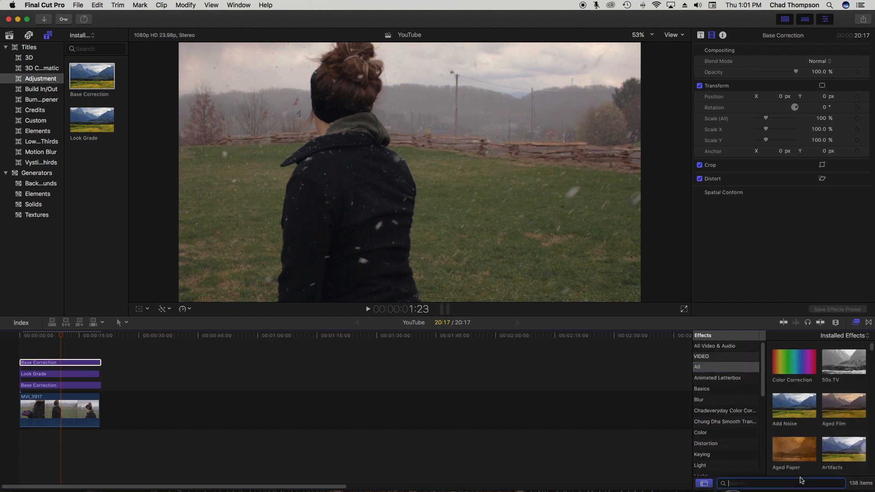
pyautogui.write('letter')
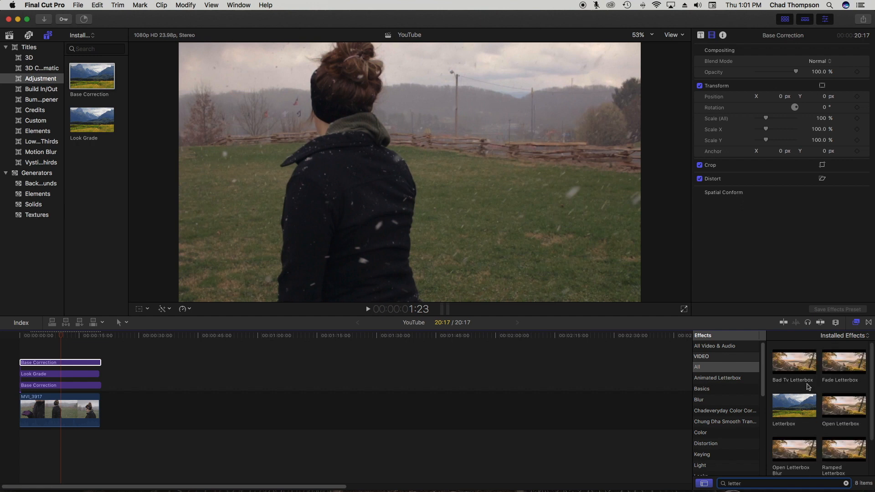
pyautogui.moveTo(792, 408); pyautogui.dragTo(68, 363)
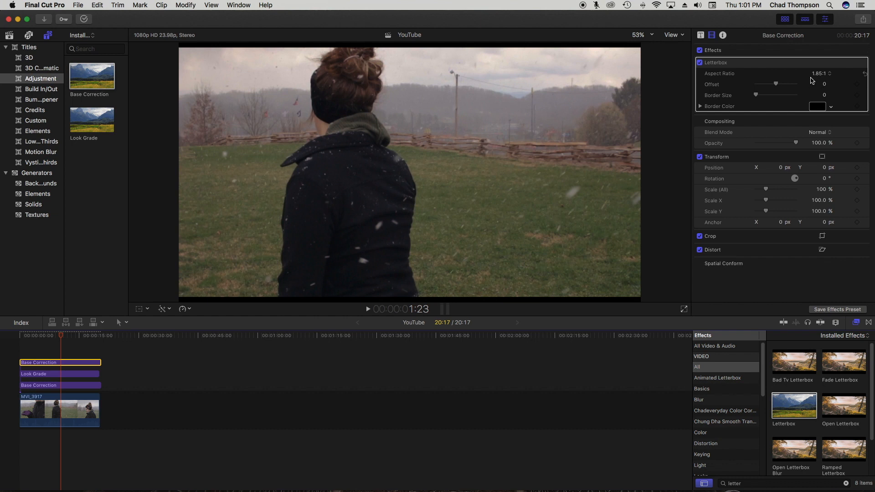
pyautogui.click(818, 74)
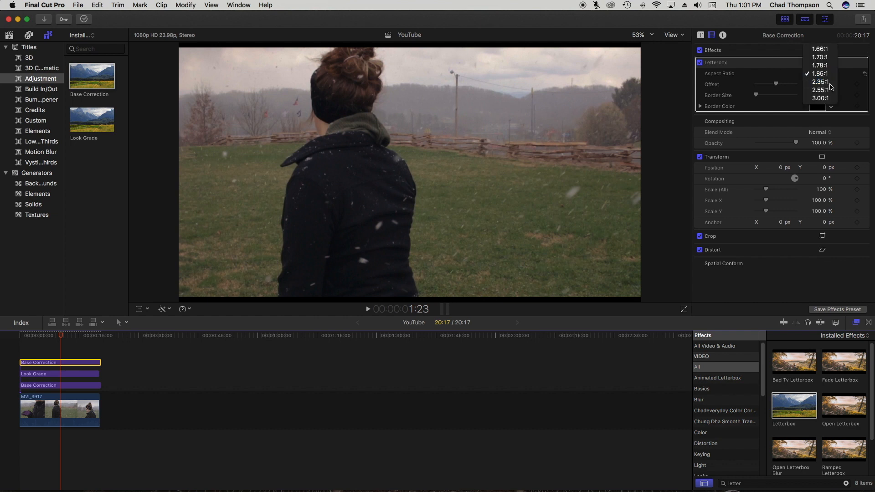
pyautogui.click(820, 82)
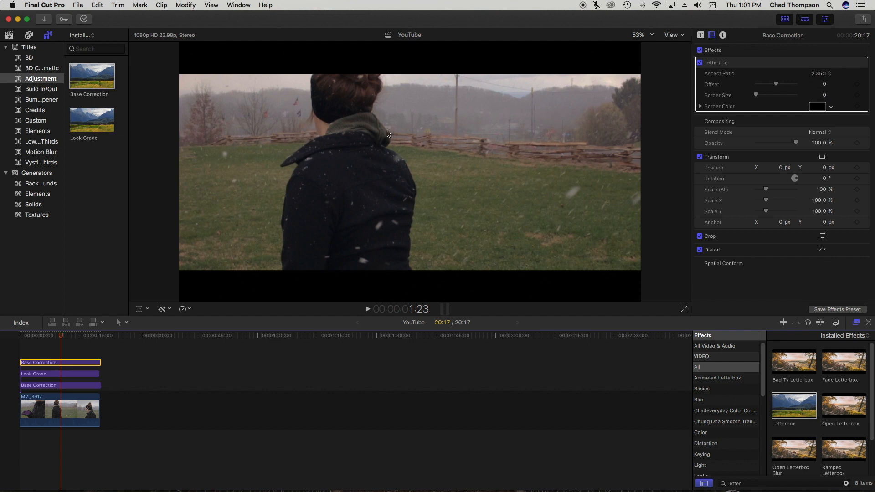
# - Select all three adjustment layers and return the playhead to the clip's start
pyautogui.click(121, 383)
pyautogui.moveTo(110, 388); pyautogui.dragTo(19, 343)
pyautogui.click(2, 335)
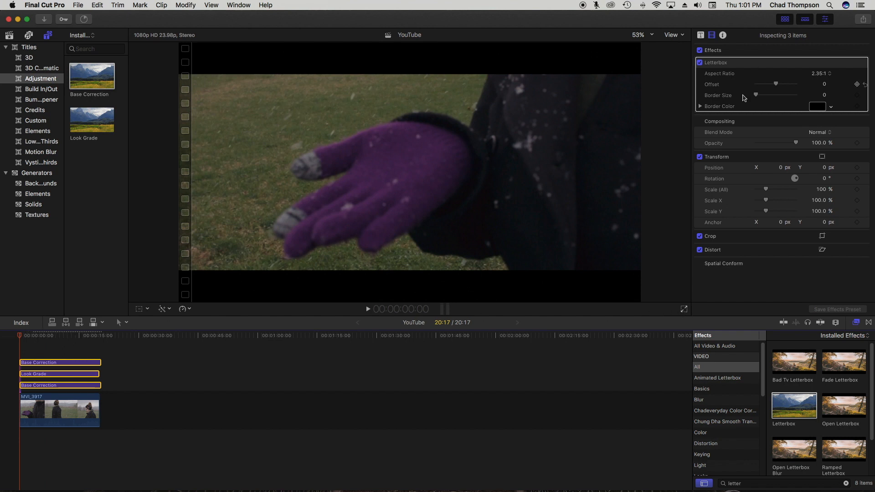
# - Play the graded, 2.35:1 letterboxed snowy-field clip in full-screen view
pyautogui.click(685, 310)
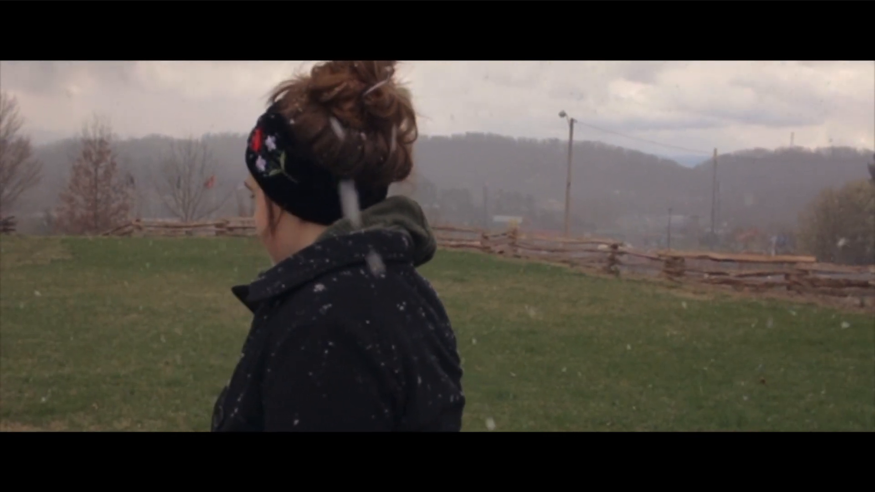
# - Pause the full-screen preview and exit back to the editing window
pyautogui.press('space')
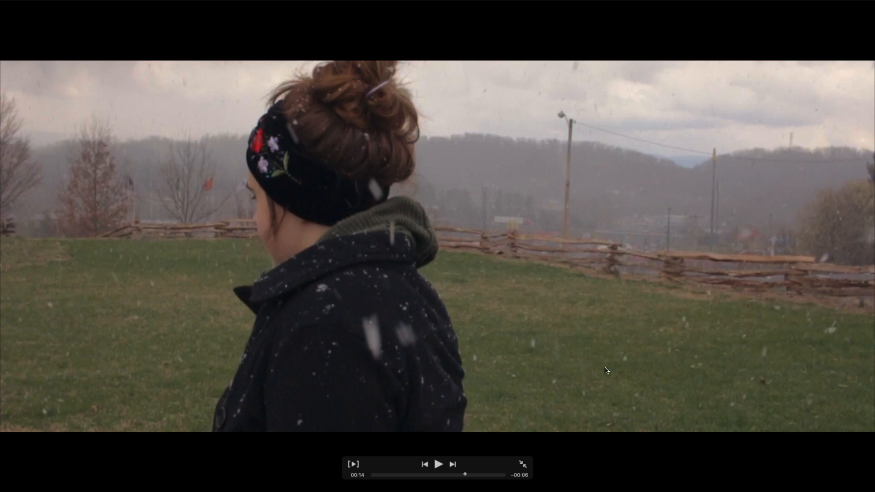
pyautogui.press('Escape')
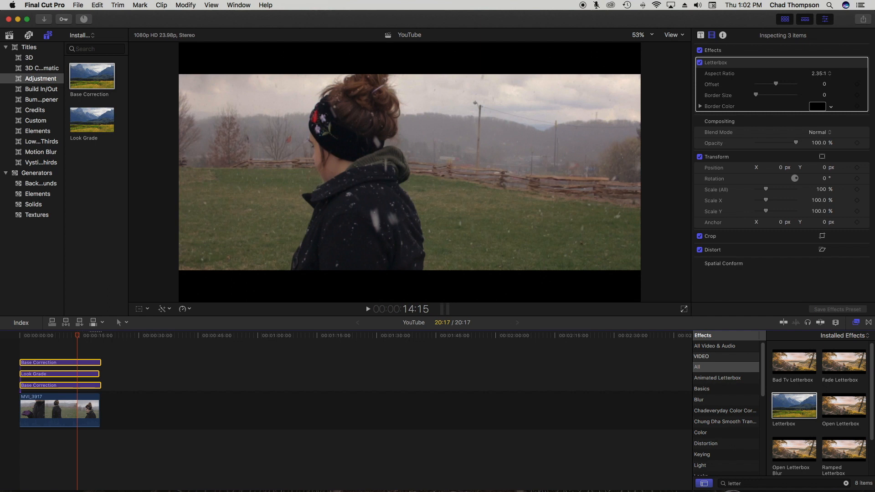
pyautogui.click(700, 53)
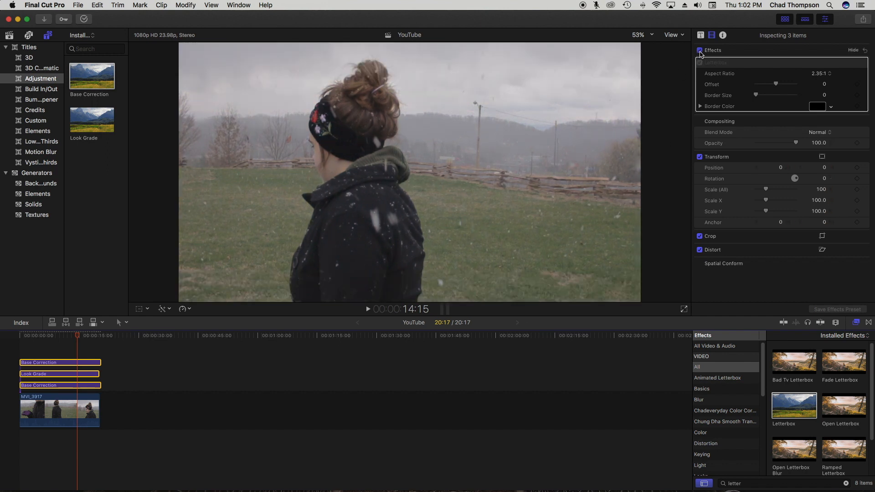
pyautogui.click(683, 309)
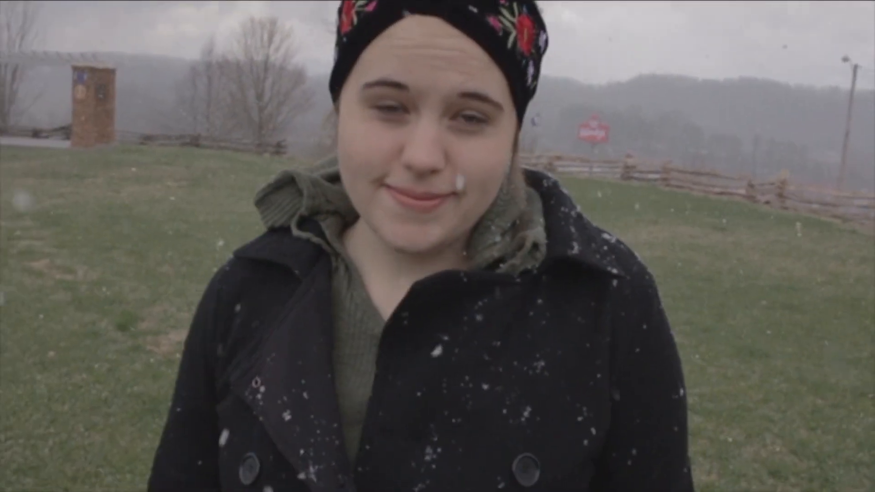
pyautogui.press('Escape')
pyautogui.moveTo(55, 336); pyautogui.dragTo(7, 342)
pyautogui.press('space')
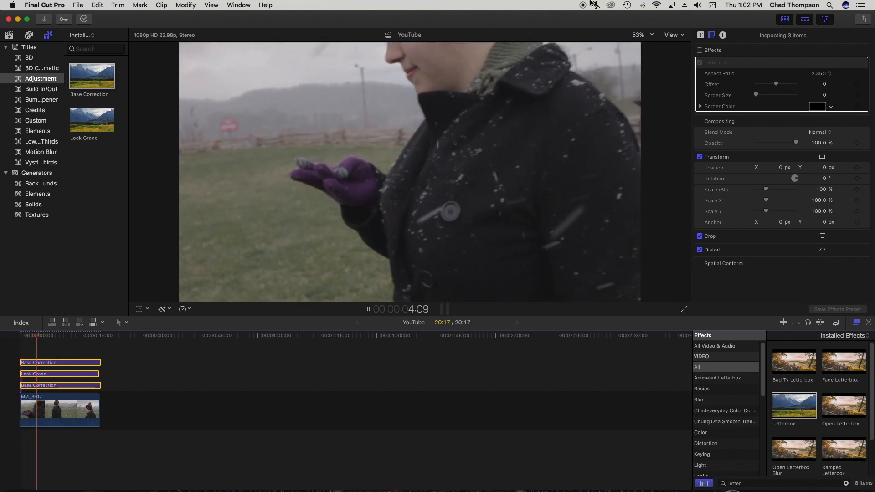
pyautogui.click(699, 50)
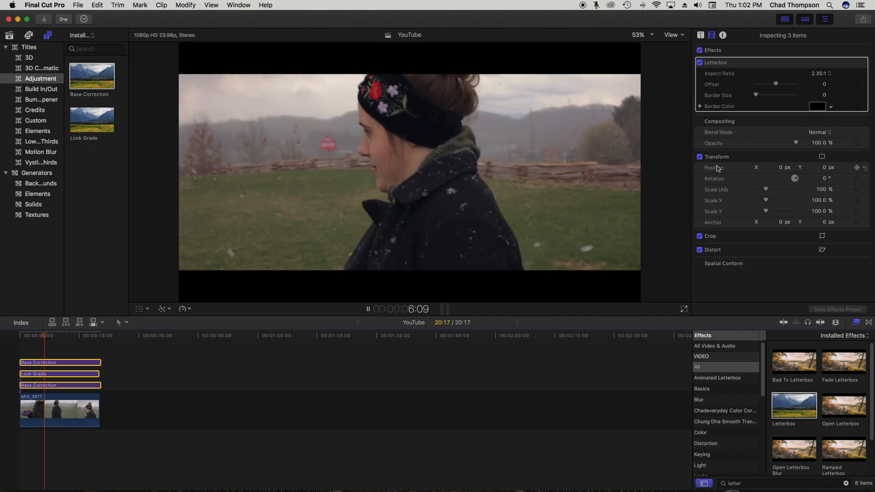
pyautogui.press('space')
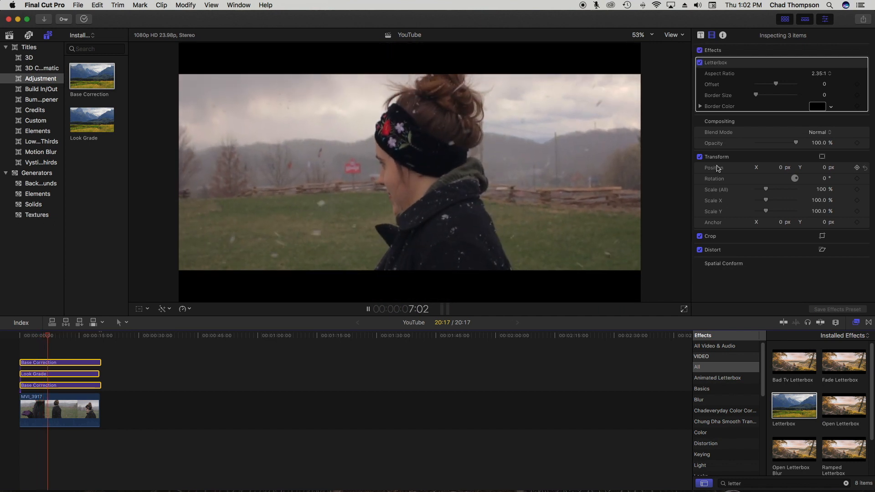